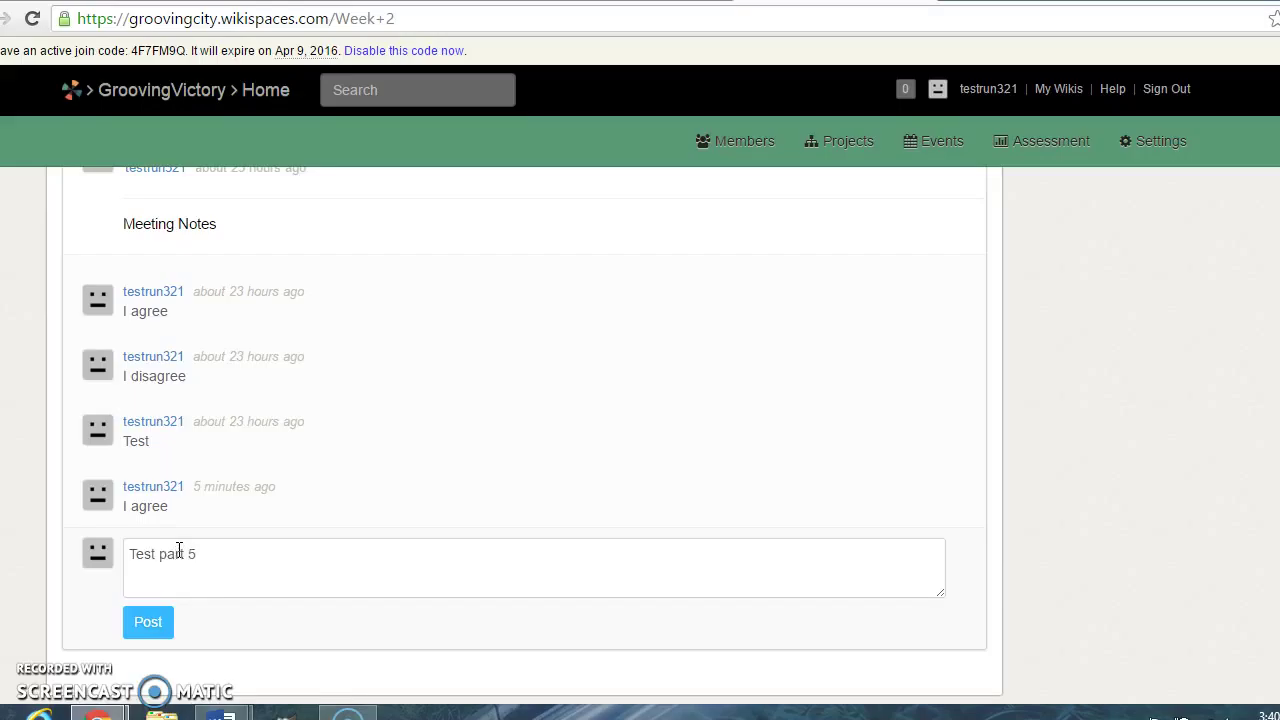
- Post the comment "Test part 5" to the Conference Call Notes discussion on the Week 2 page
click(143, 632)
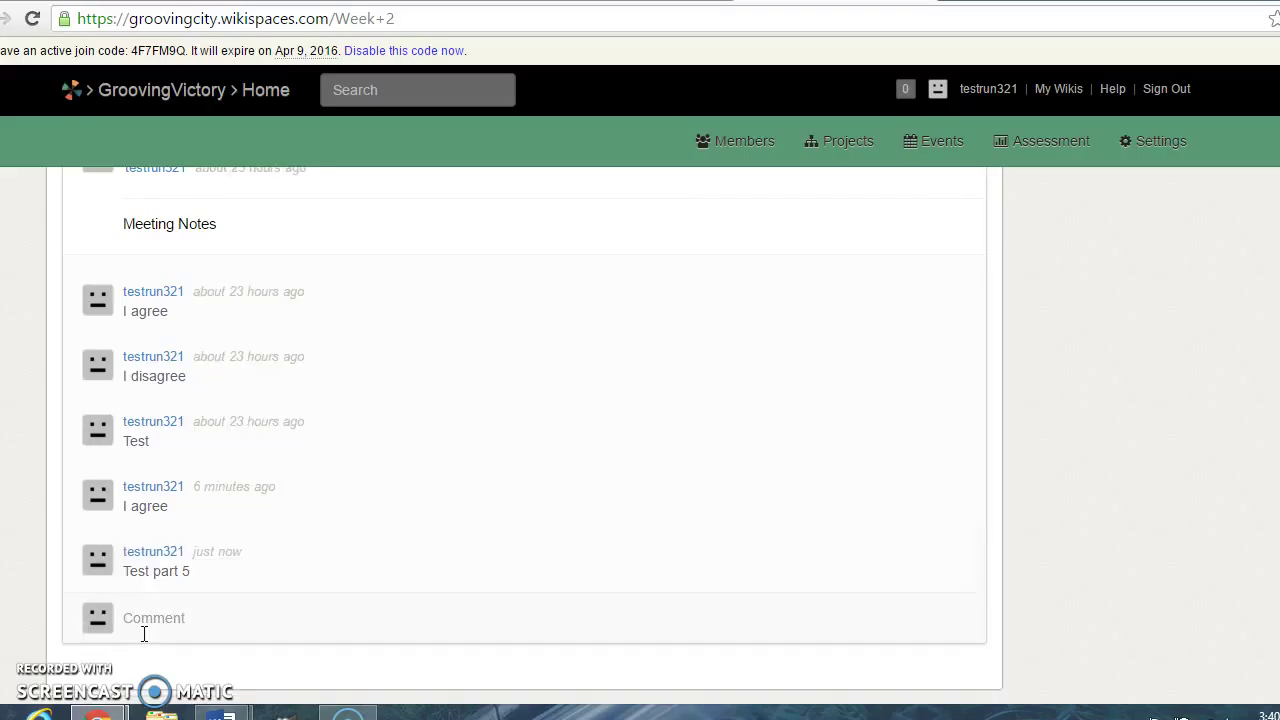
- Open the wiki's member list and review its members, join code, membership requests and pending email invitations
scroll(524, 435, up, 5)
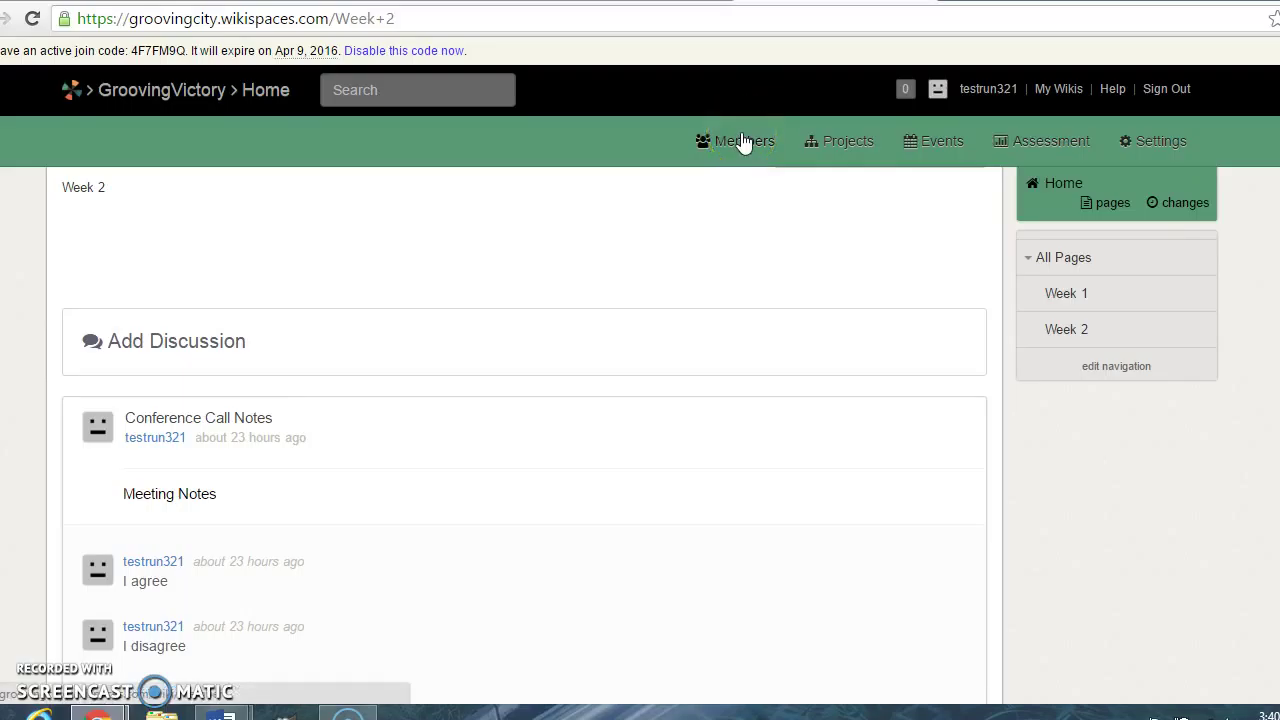
click(743, 141)
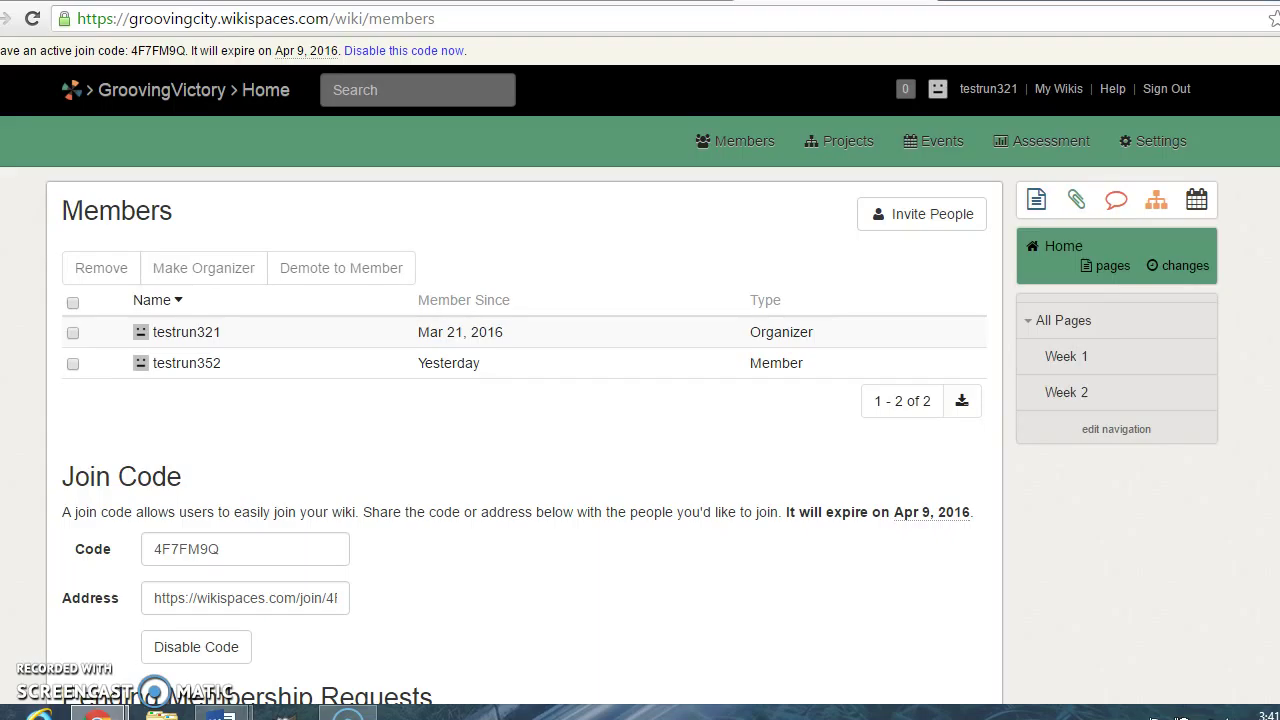
scroll(524, 436, down, 5)
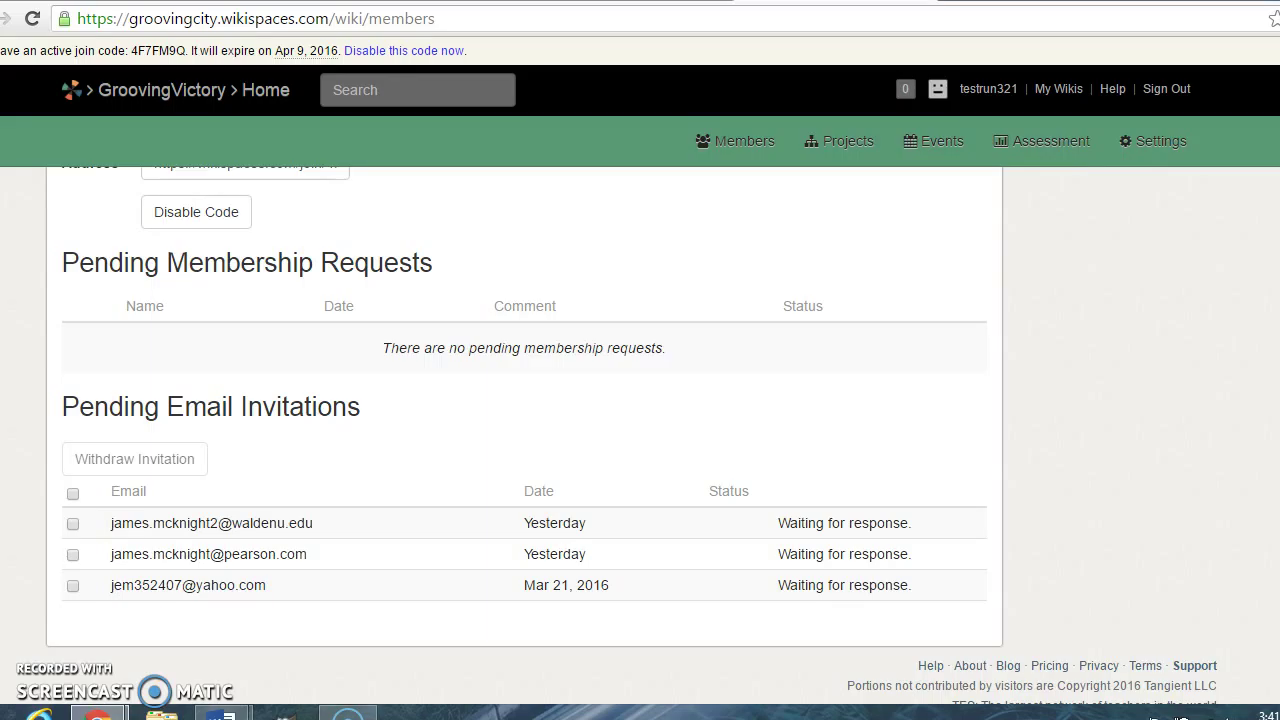
scroll(524, 400, up, 3)
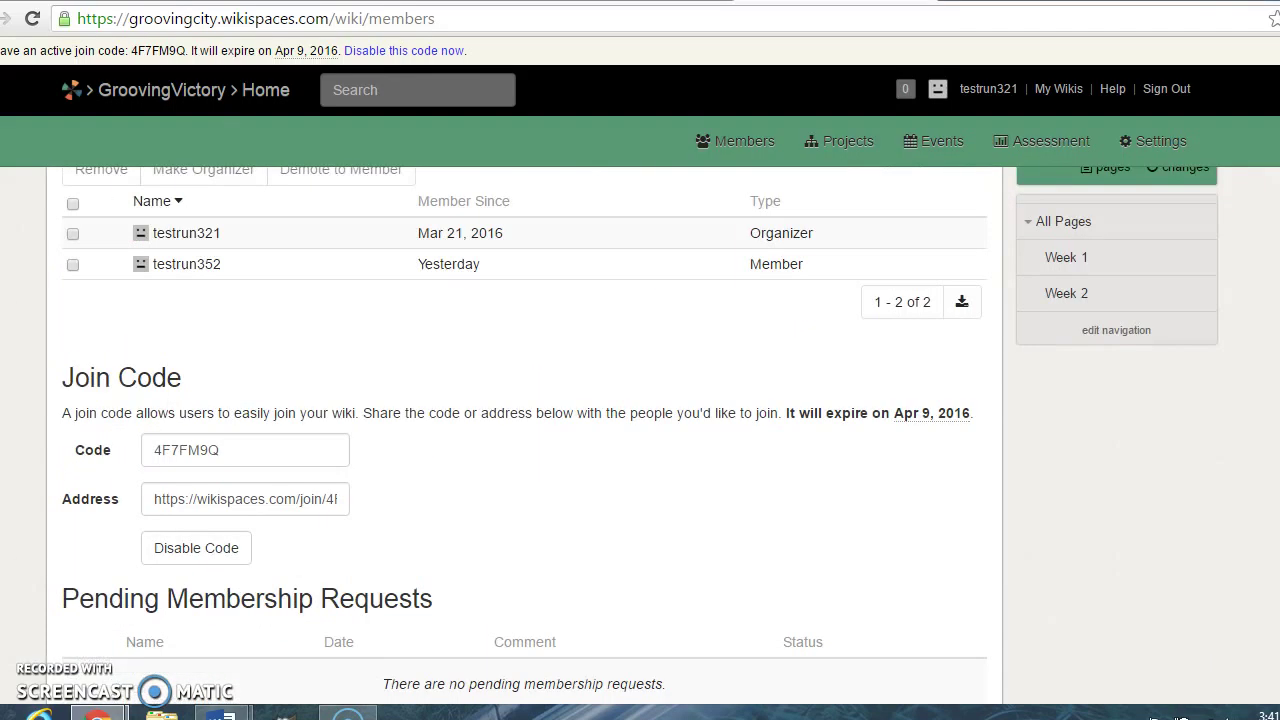
scroll(524, 430, up, 1)
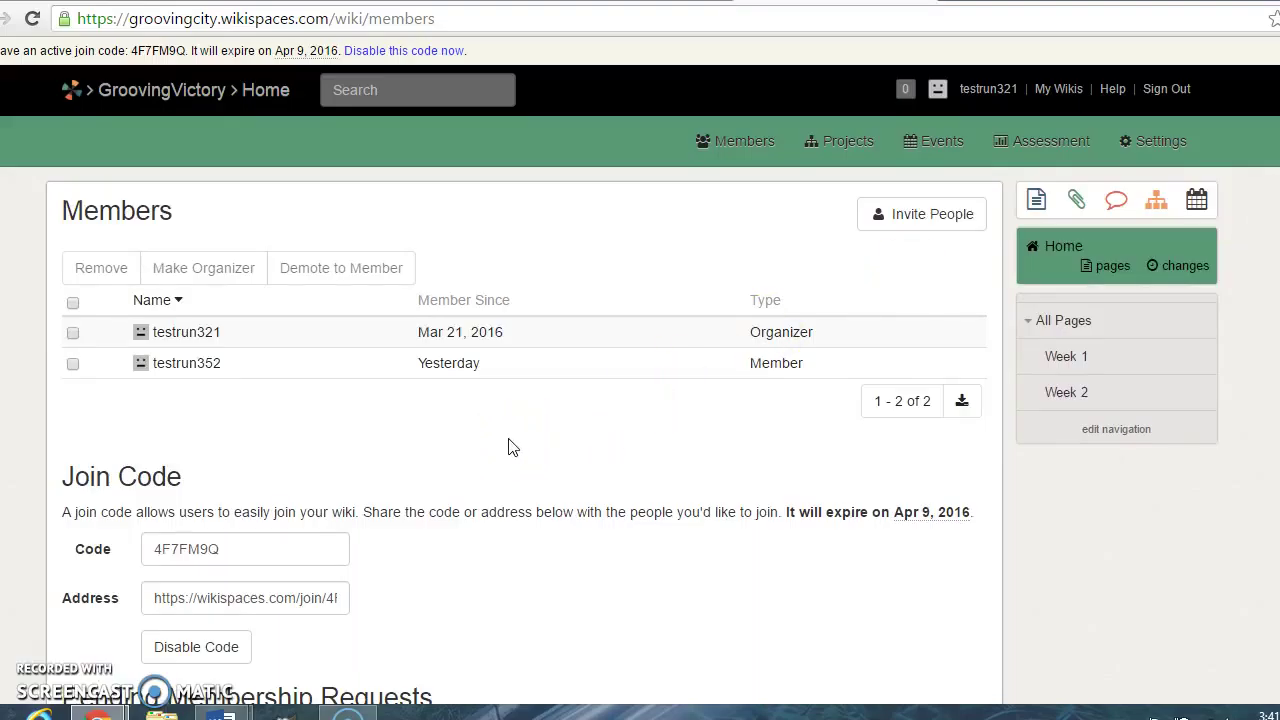
- Apply the white-and-red Classroom color theme in the wiki's Themes and Colors settings
click(1163, 140)
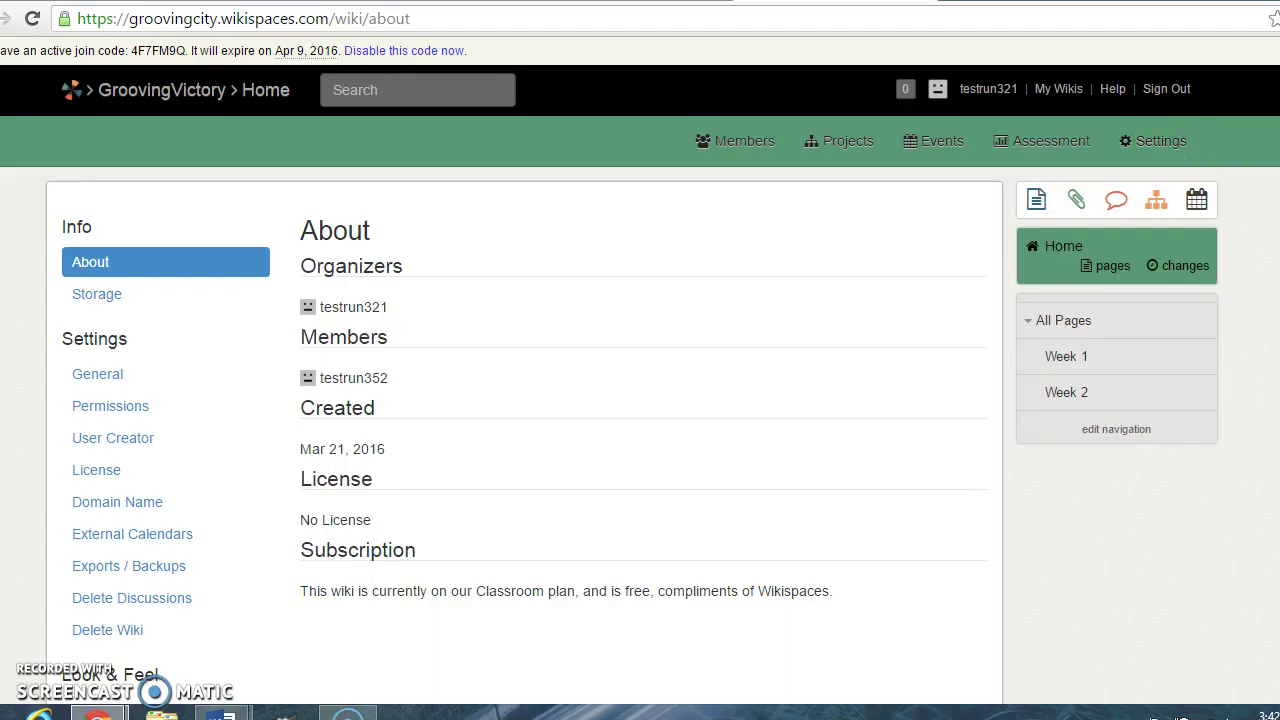
scroll(640, 400, down, 3)
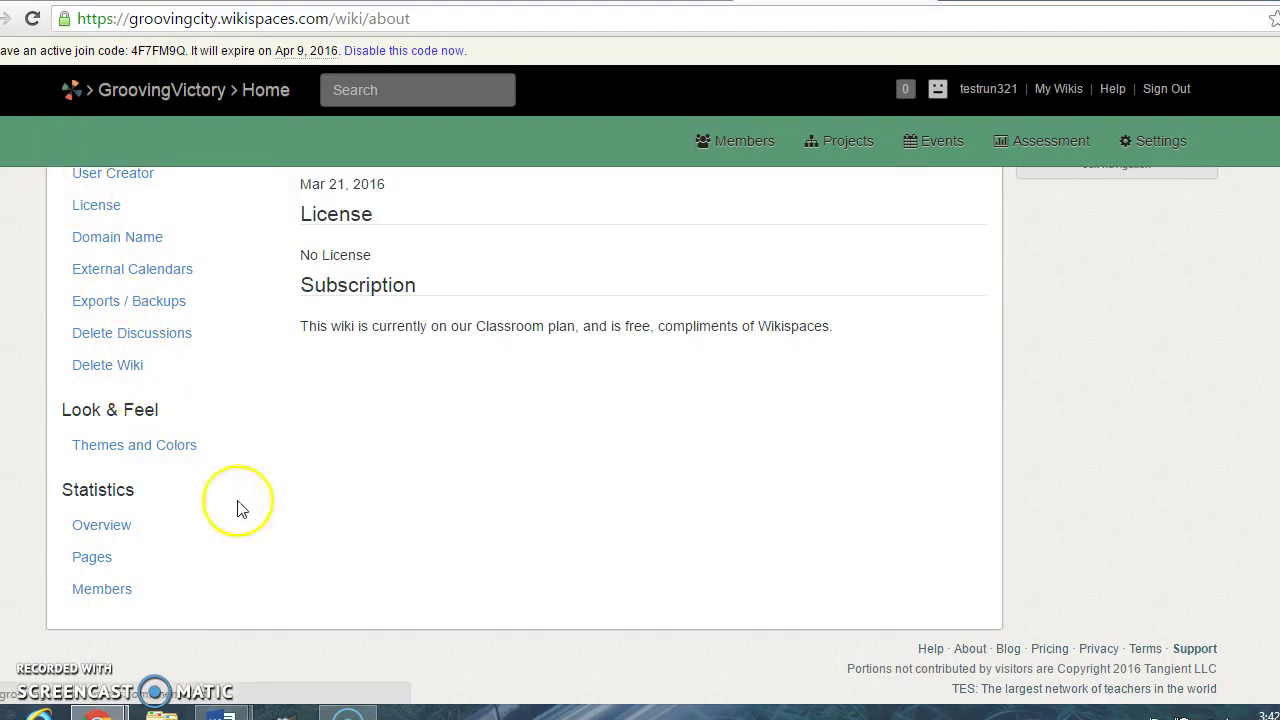
click(152, 456)
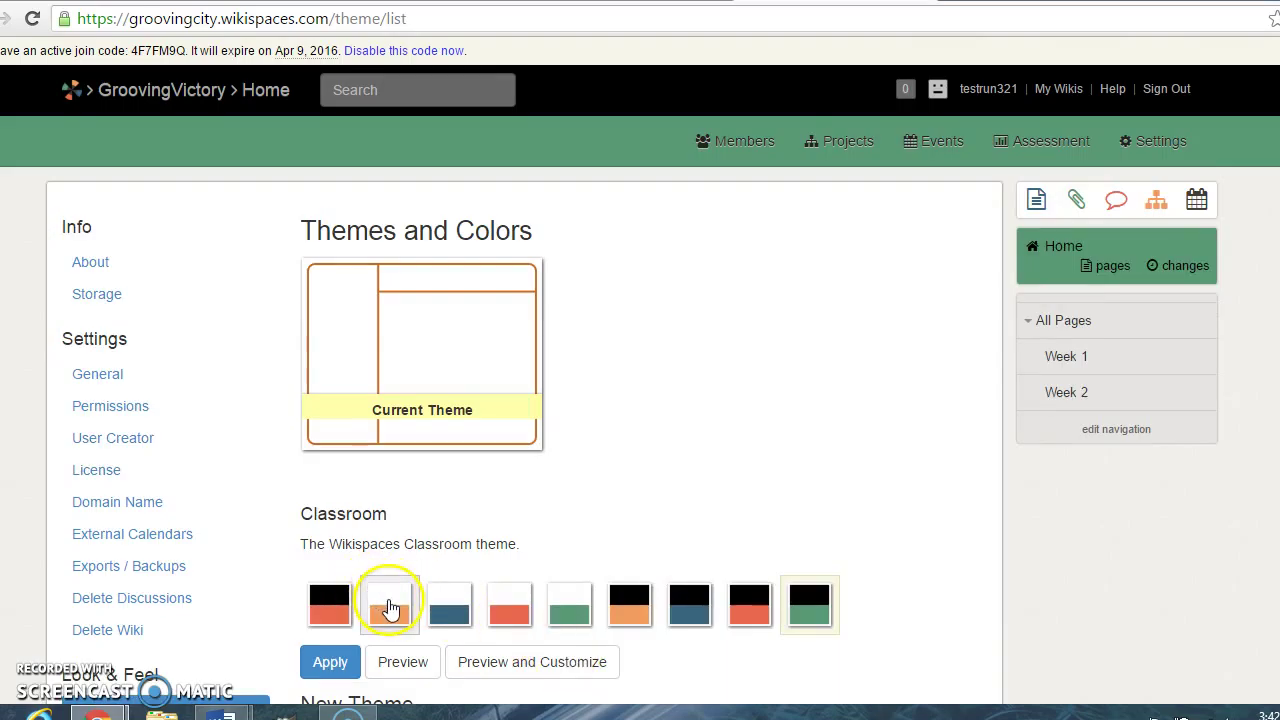
click(510, 607)
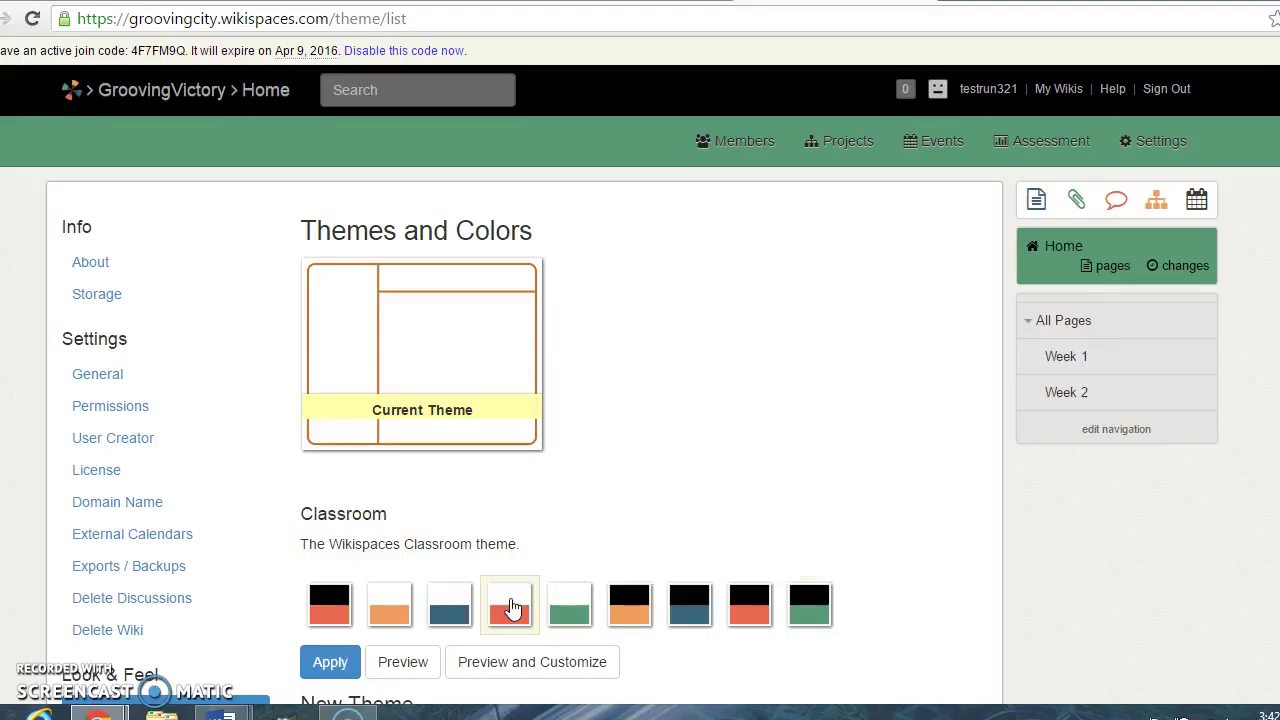
click(510, 607)
click(318, 668)
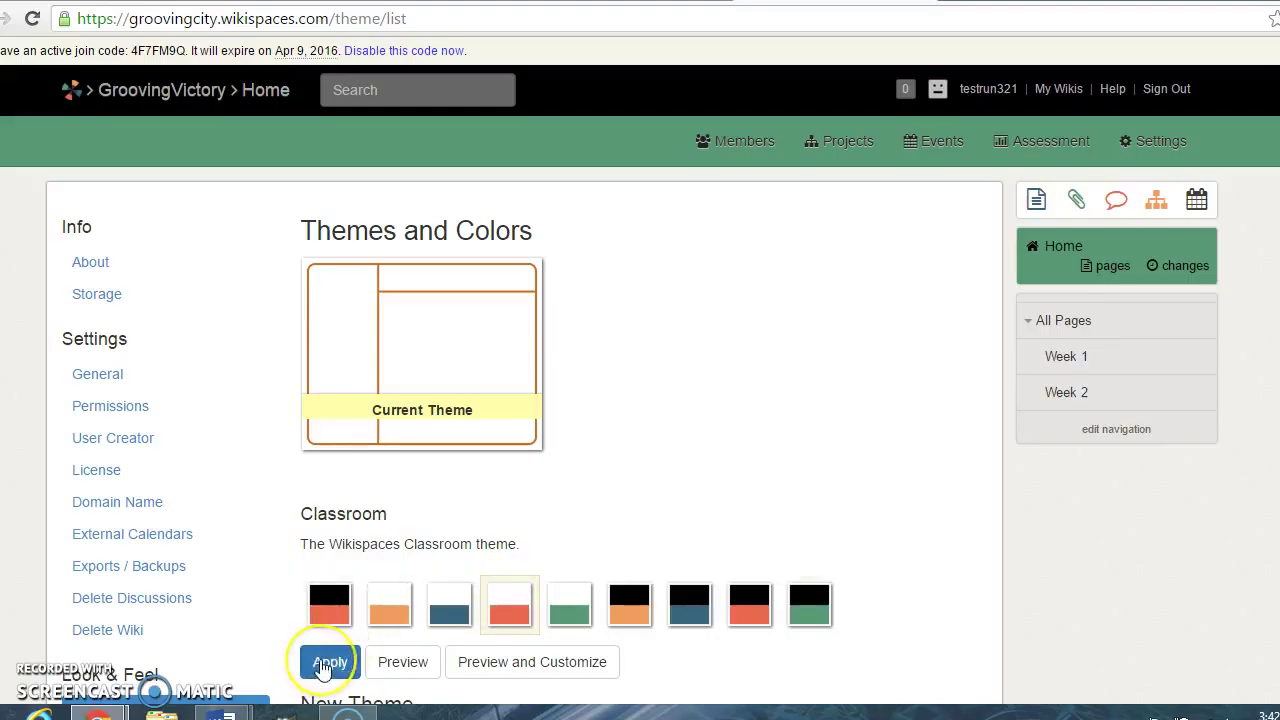
click(321, 668)
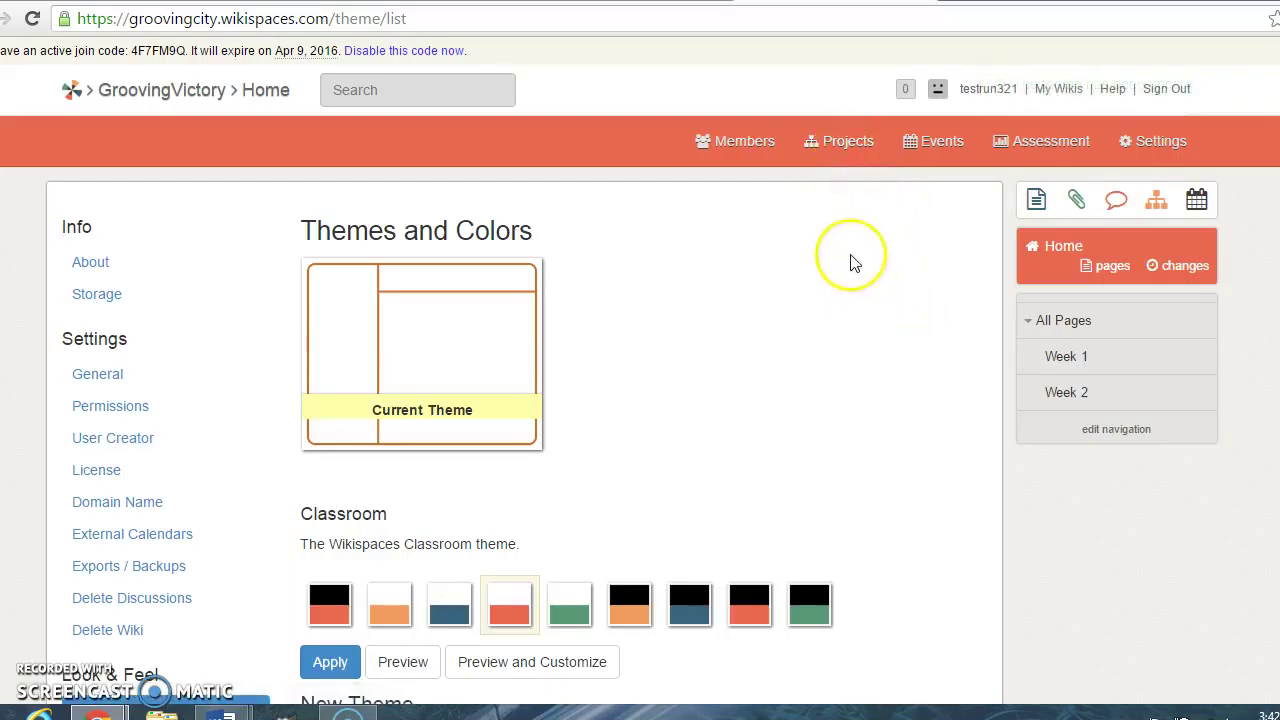
- Create a new wiki project named "Mid-Term Project"
click(846, 148)
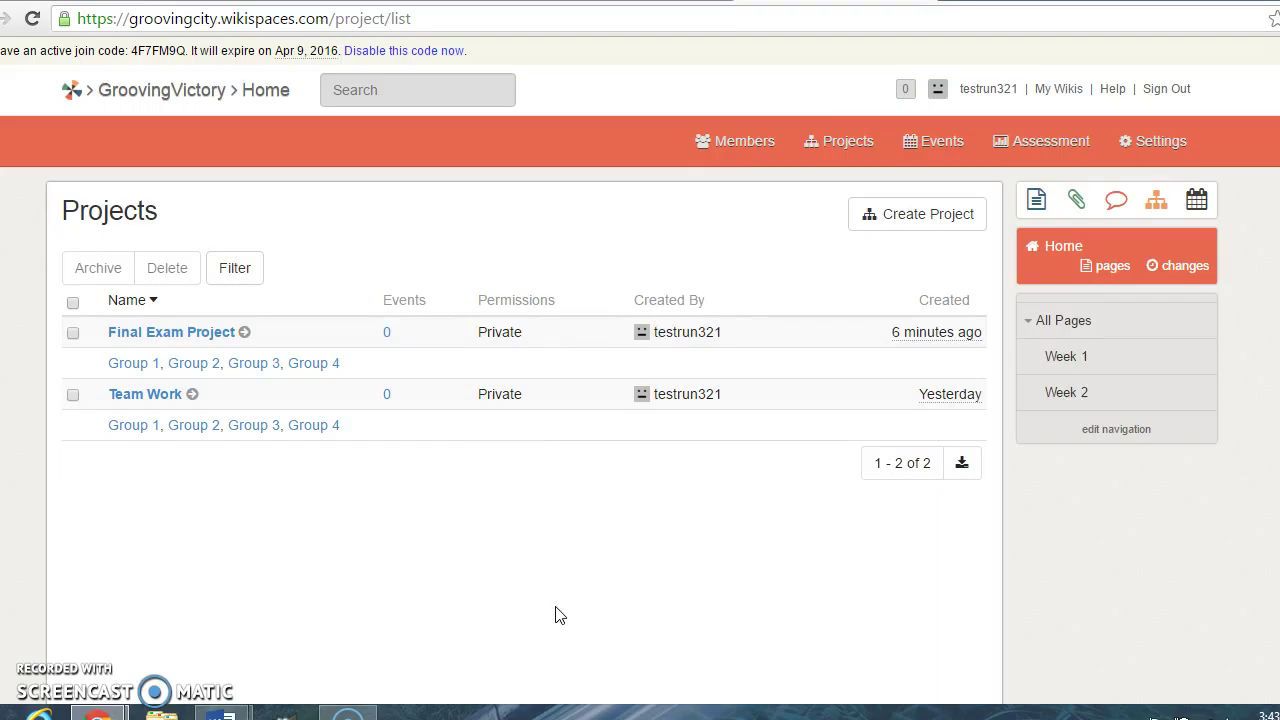
click(875, 228)
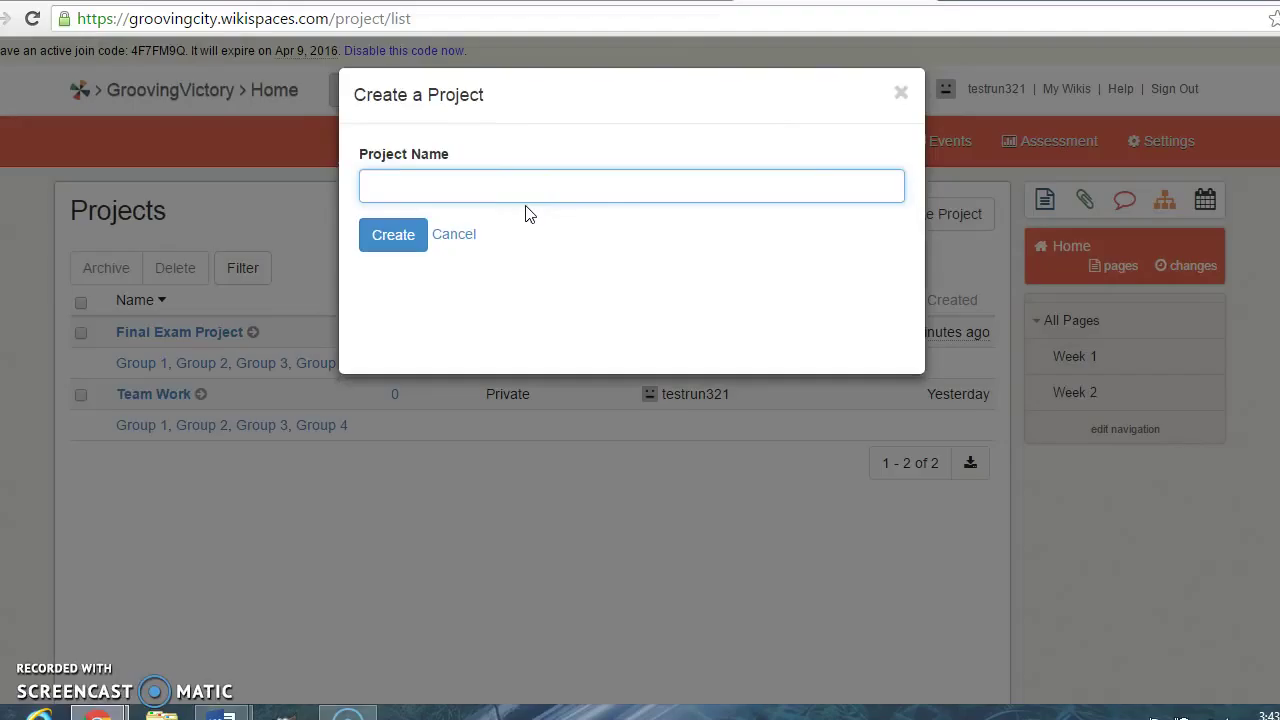
text(Mid-Term)
text( Projec)
text(ts)
key(BackSpace)
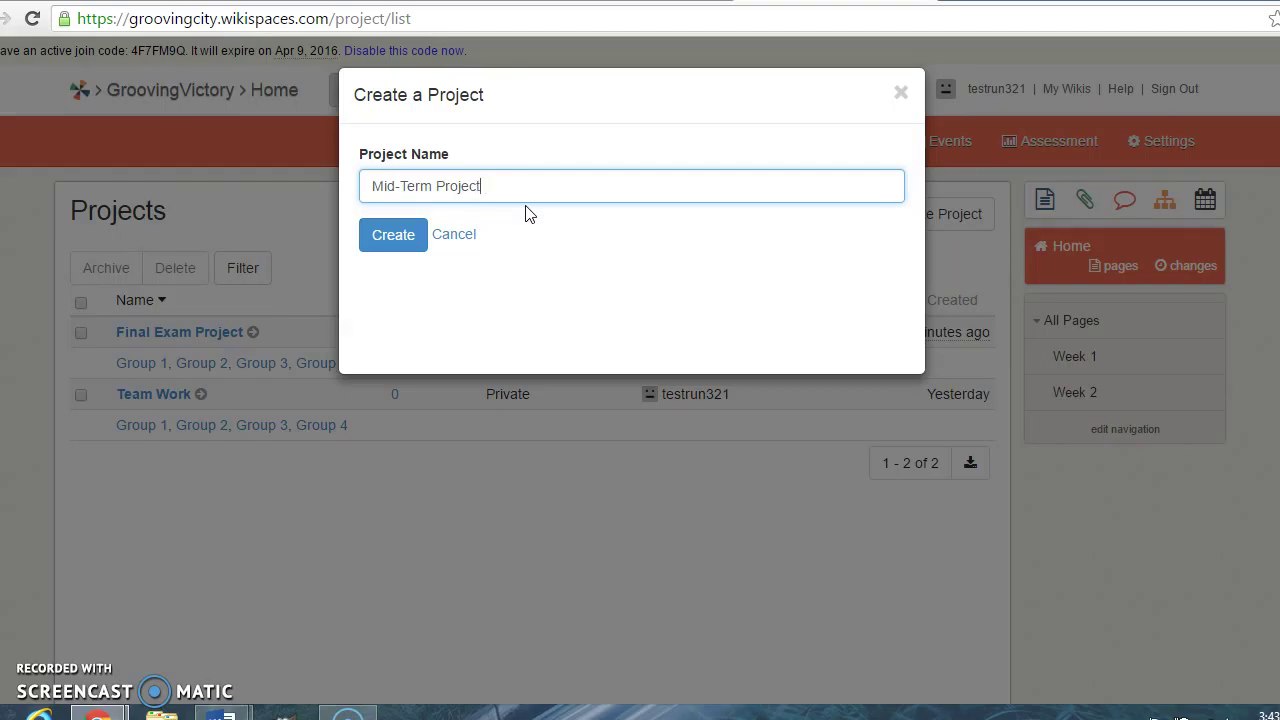
click(382, 238)
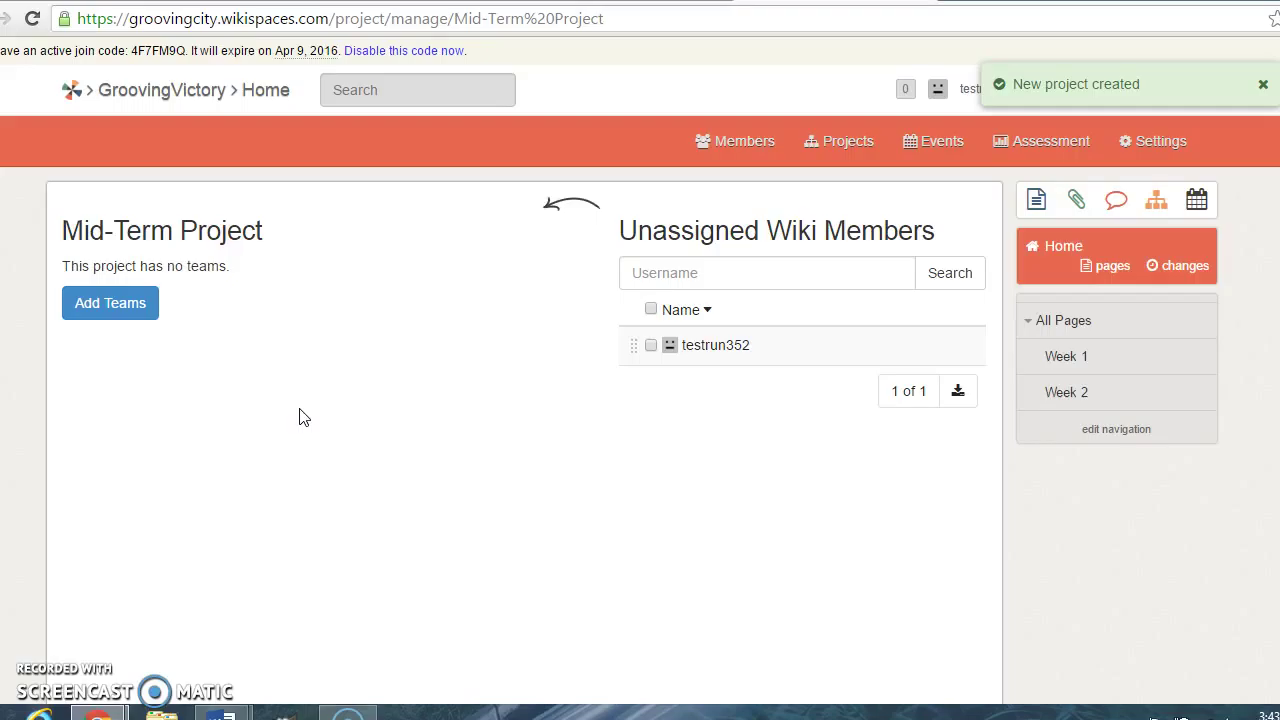
- Start defining teams for the Mid-Term Project and name the first two Group 1 and Group 2
click(120, 308)
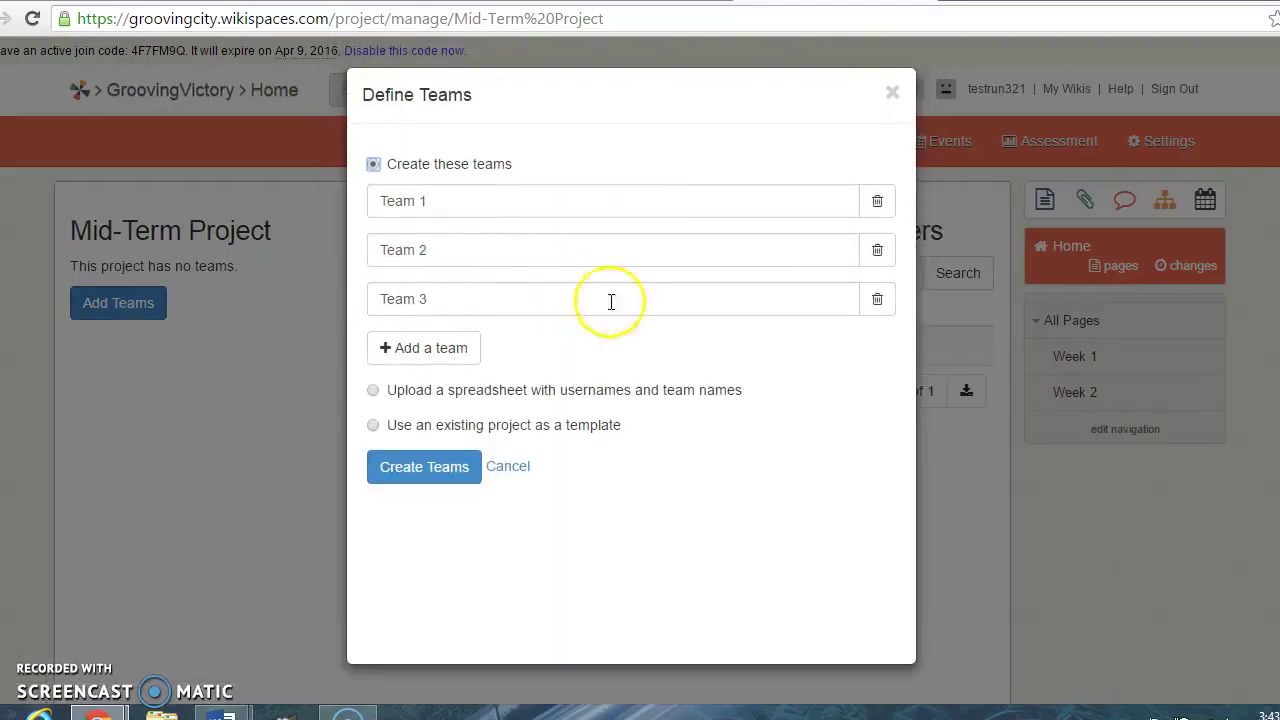
click(464, 199)
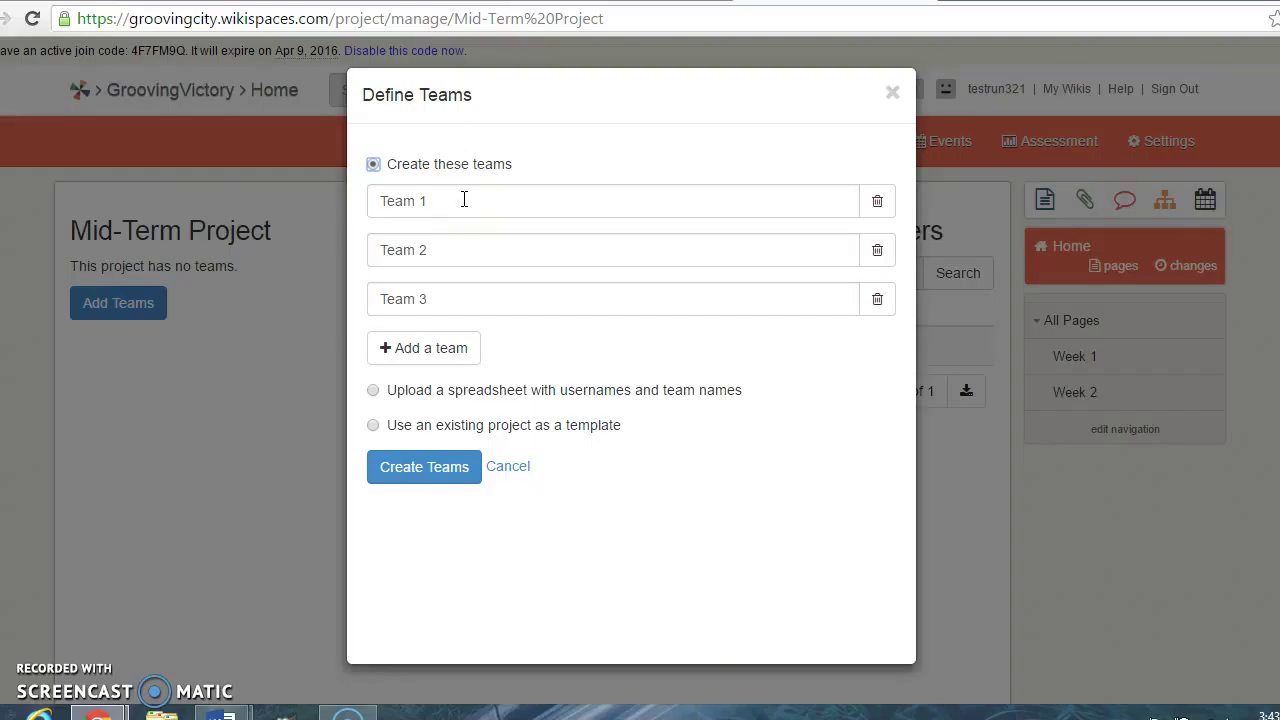
drag(415, 200, 320, 203)
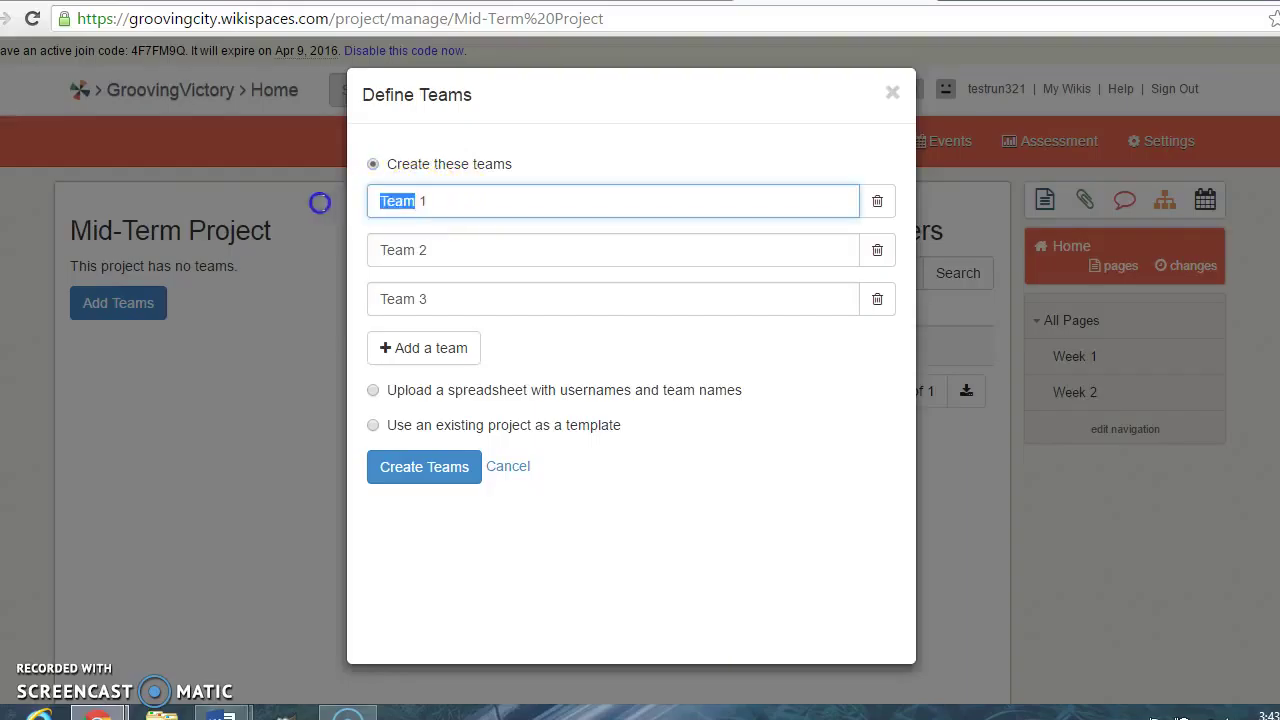
text(Group)
click(390, 249)
click(420, 250)
drag(420, 250, 323, 226)
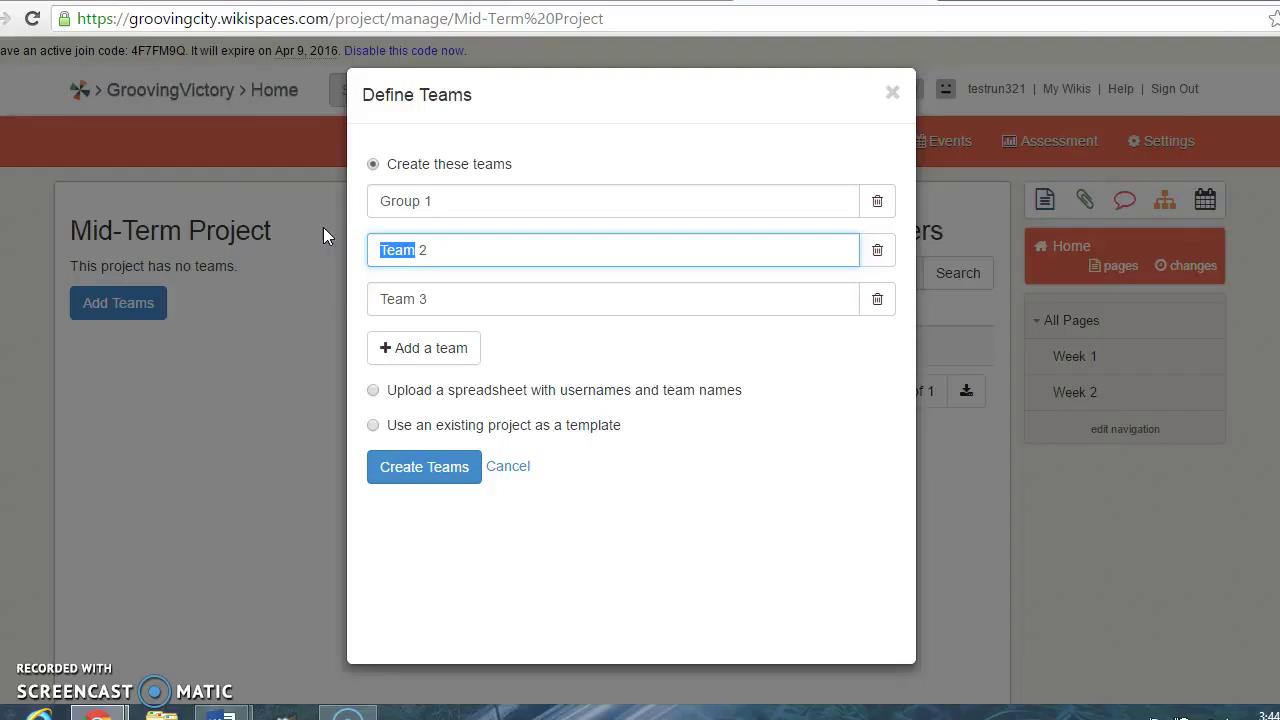
text(Group)
- Rename the third team in the team definition as Group 3
click(362, 268)
drag(403, 299, 371, 291)
key(BackSpace)
key(Delete)
key(Delete)
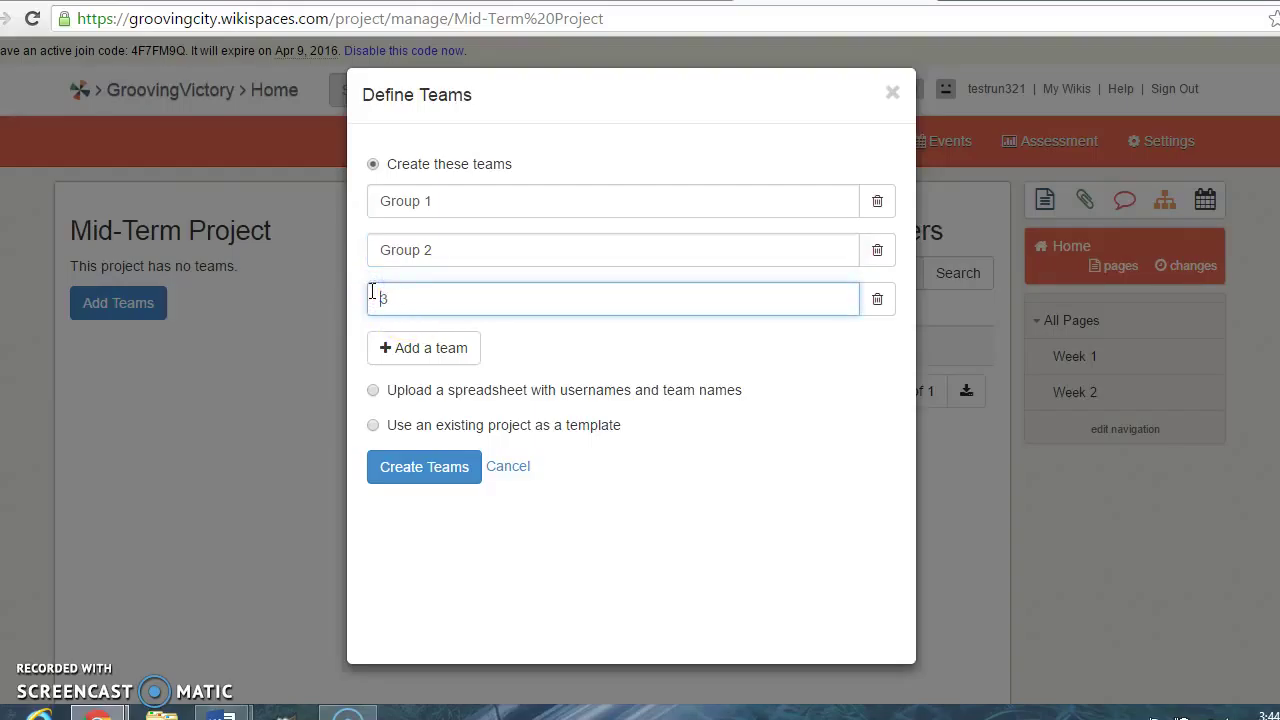
text(Group)
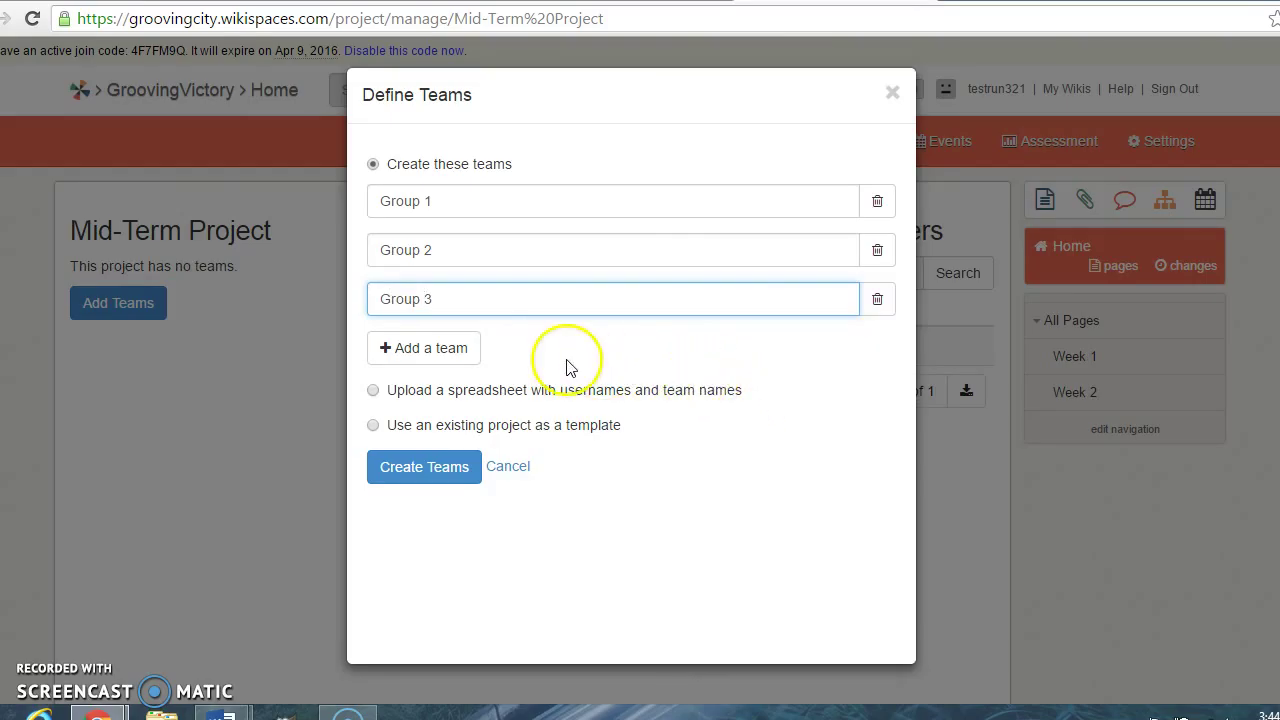
- Add two more teams, Group 4 and Group 5, and create all five teams for the project
click(452, 348)
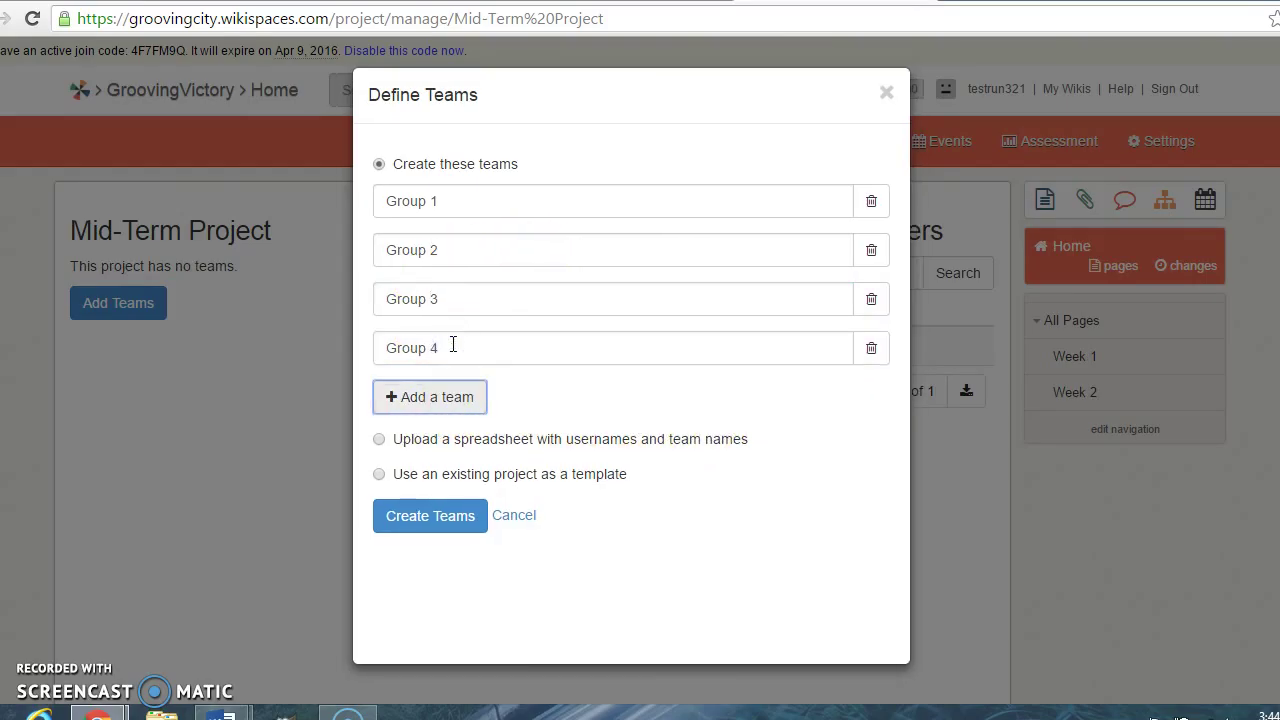
click(445, 399)
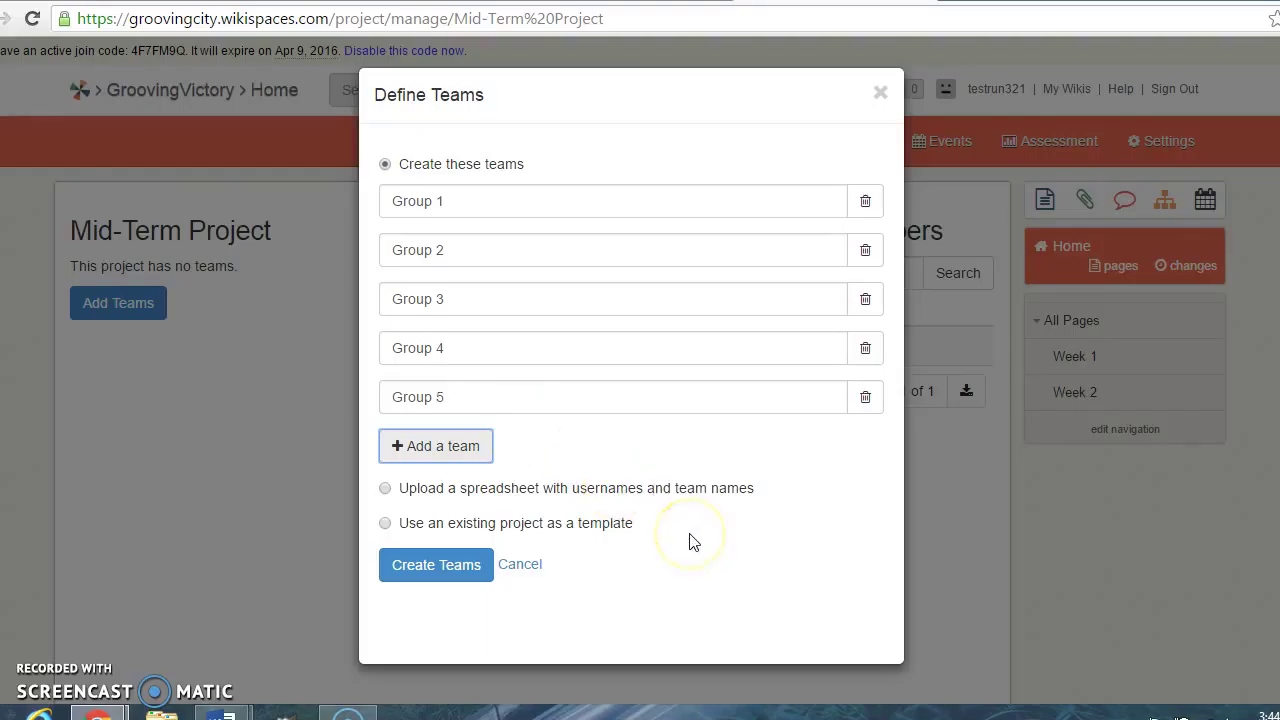
click(424, 566)
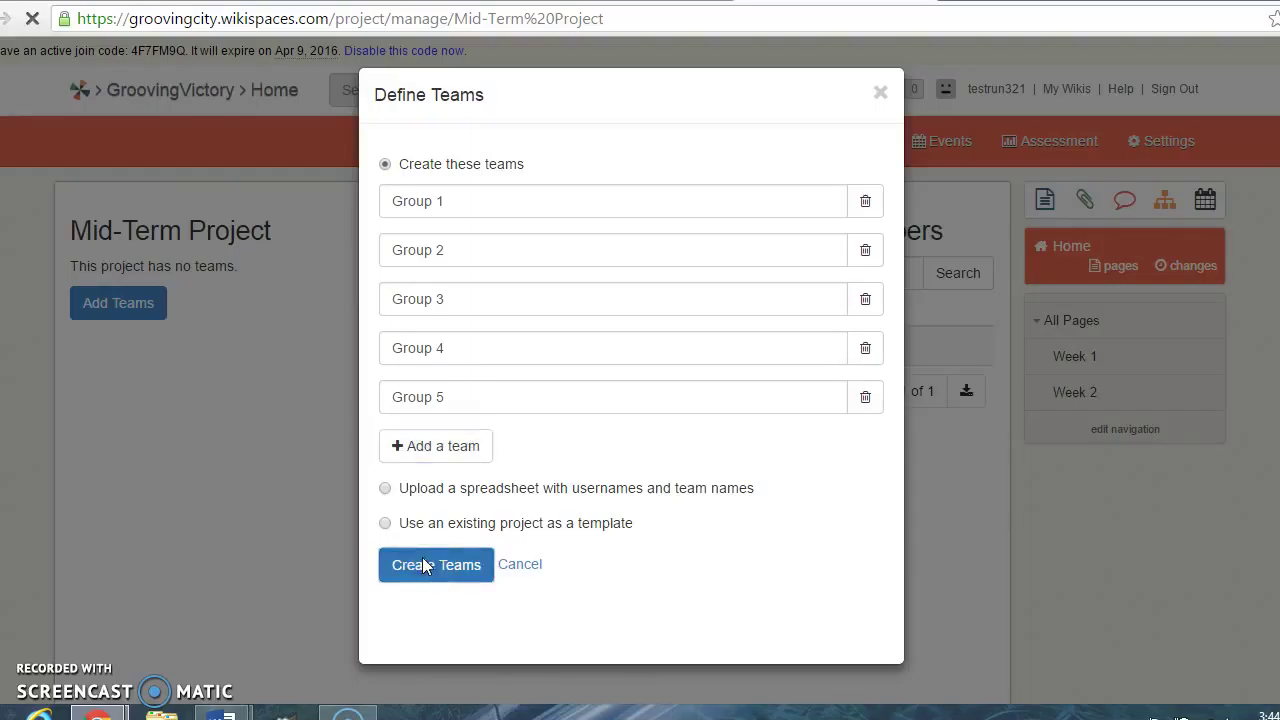